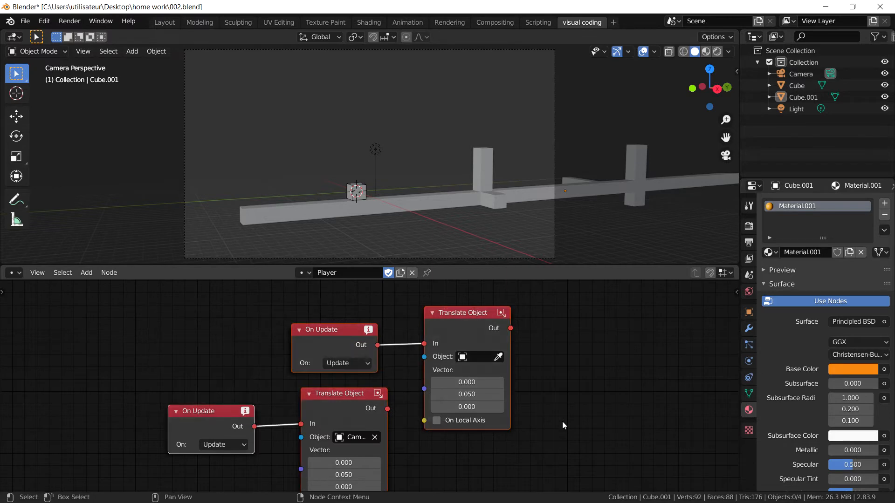
Step: Rearrange the Player tree's upper pair, placing its On Update node above the other one and shifting its Translate Object node
scroll(569, 409, down, 1)
click(566, 389)
scroll(566, 388, down, 1)
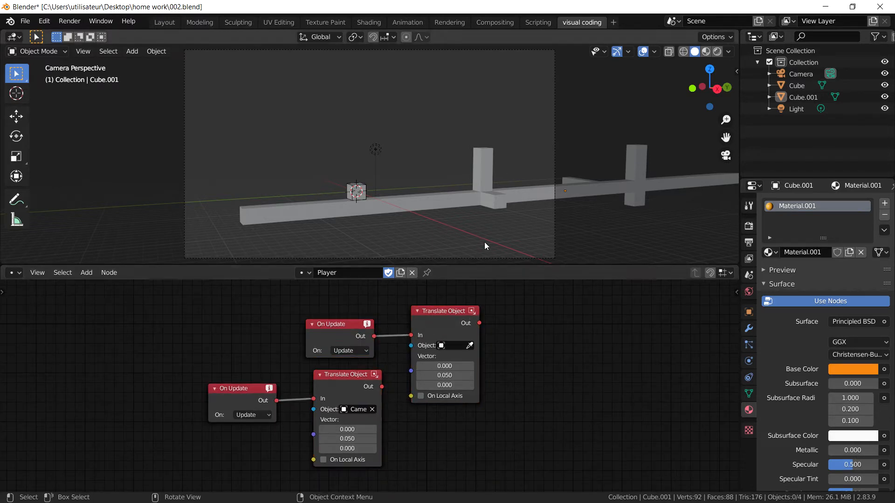
drag(314, 342, 215, 350)
mouse_move(429, 315)
mouse_down()
mouse_move(329, 291)
mouse_move(432, 326)
mouse_up()
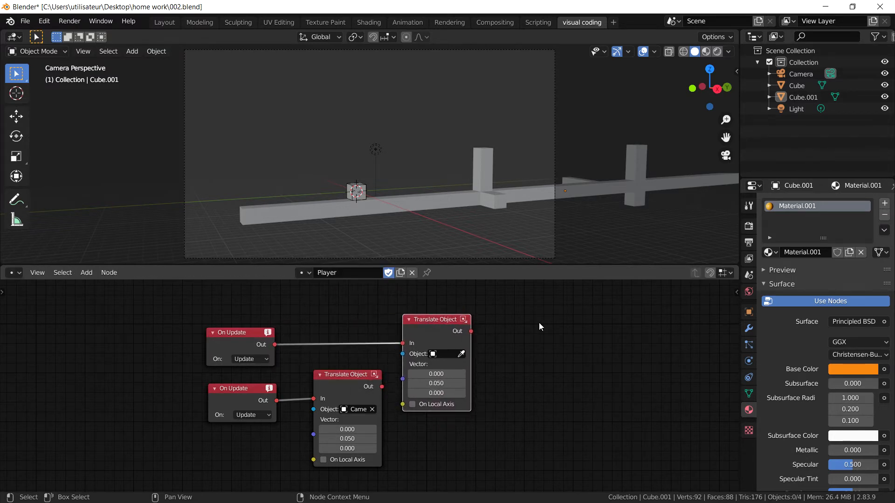
Step: Add a Nodes-type Armory trait to the long platform mesh Cube.001
click(480, 192)
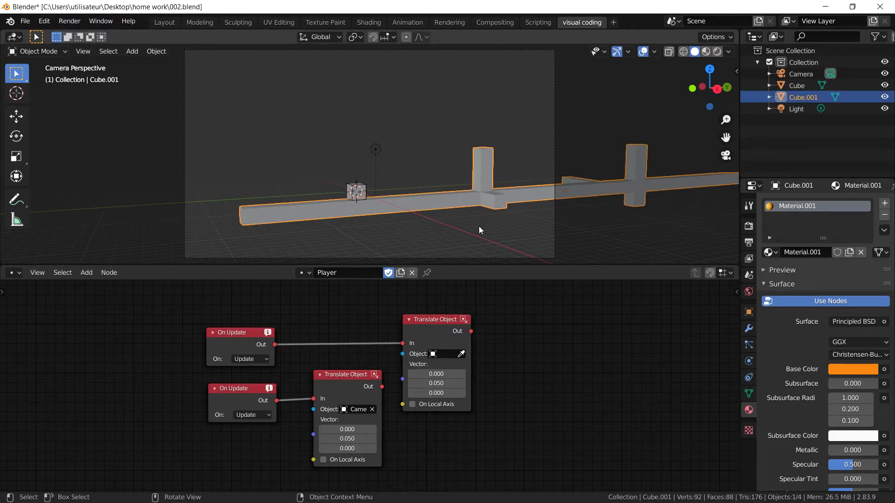
click(749, 312)
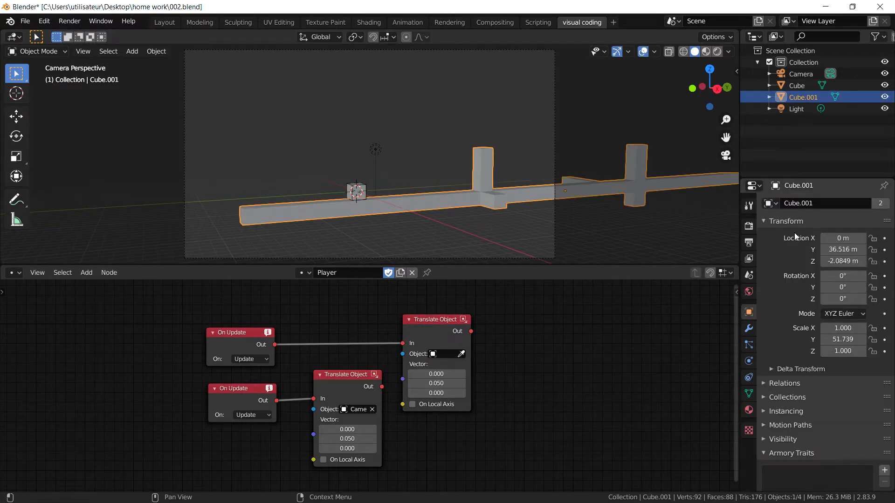
scroll(804, 359, down, 5)
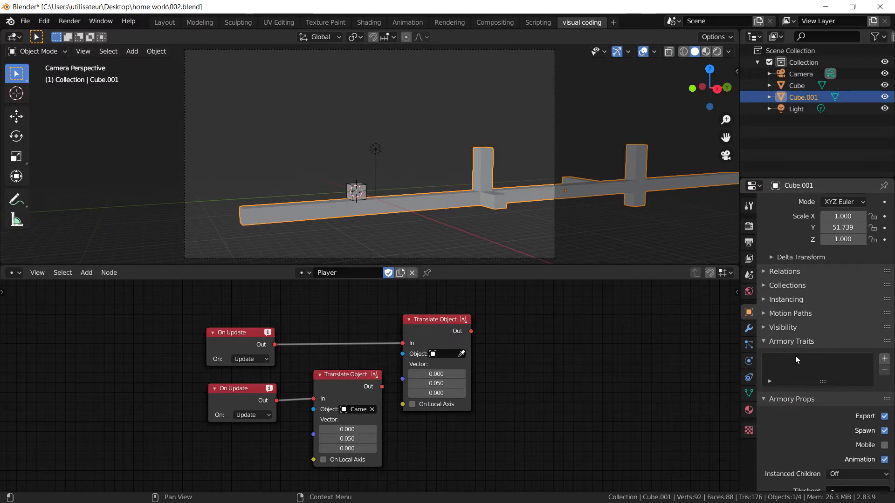
click(885, 361)
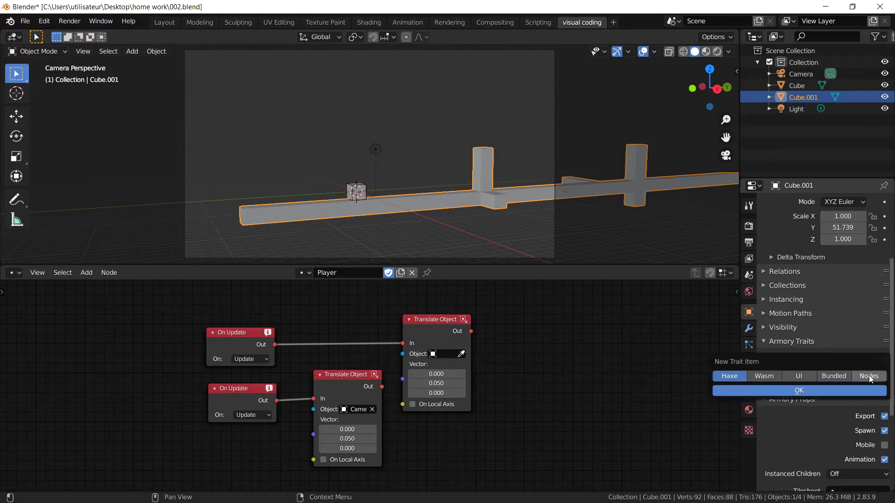
click(869, 377)
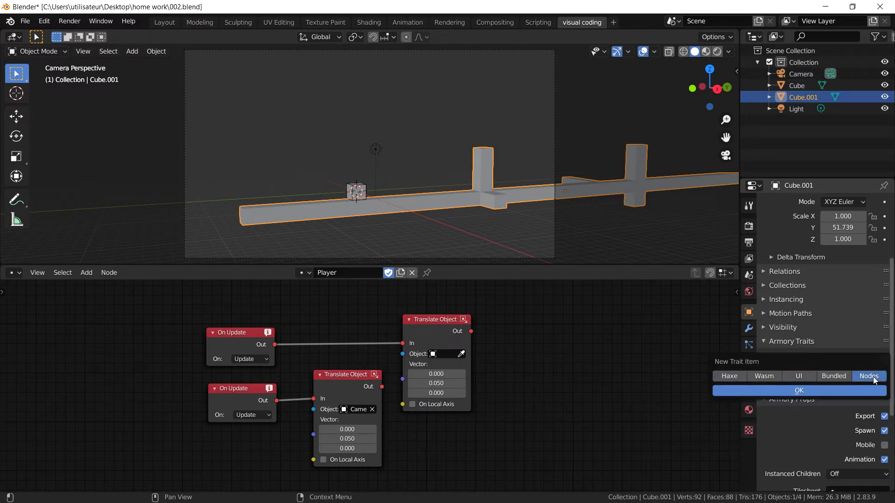
click(801, 392)
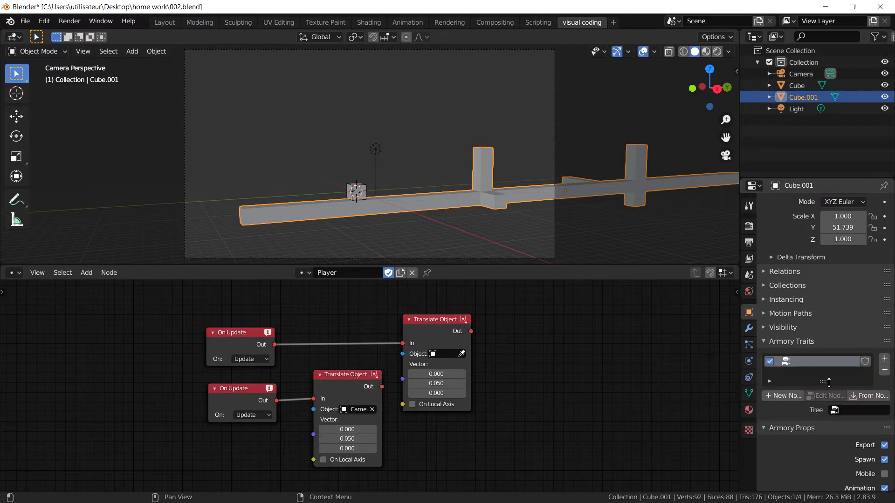
Step: Create a new node tree named Plateform for the platform's trait
click(791, 396)
click(804, 416)
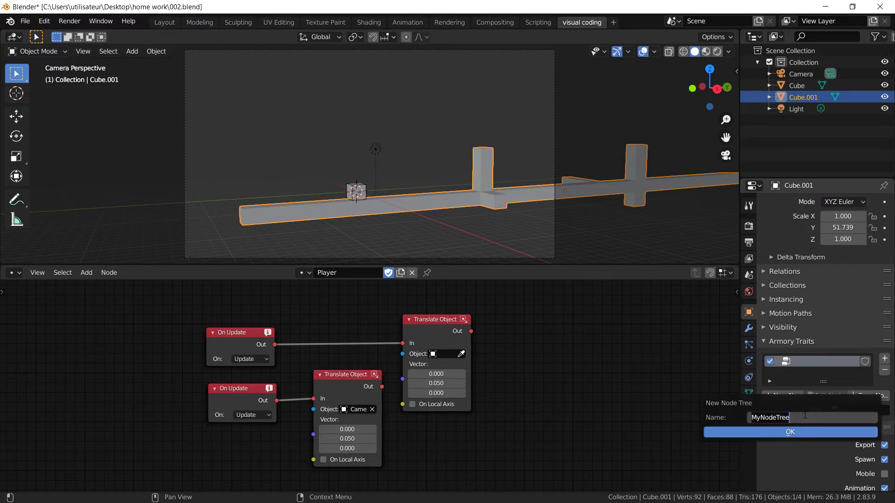
key(BackSpace)
text(Plateform)
key(Return)
key(Return)
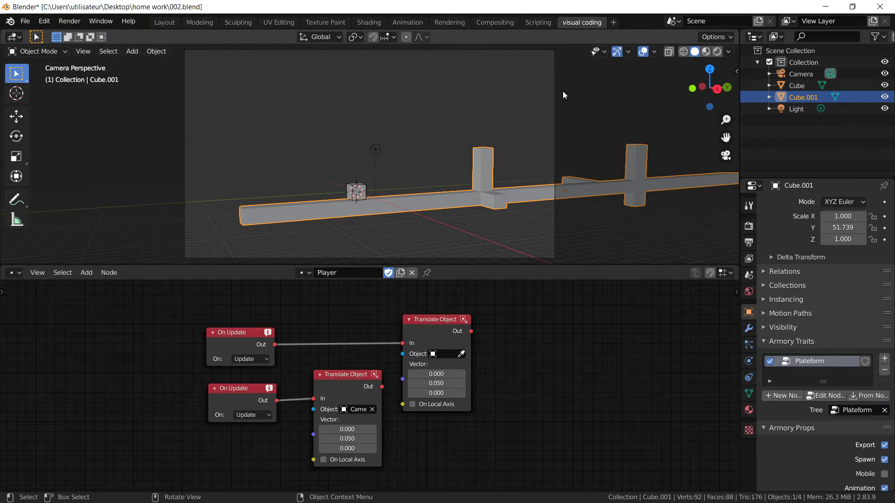
Step: Show the Plateform tree in the node editor and add a Touch node set to Released
click(304, 273)
click(319, 291)
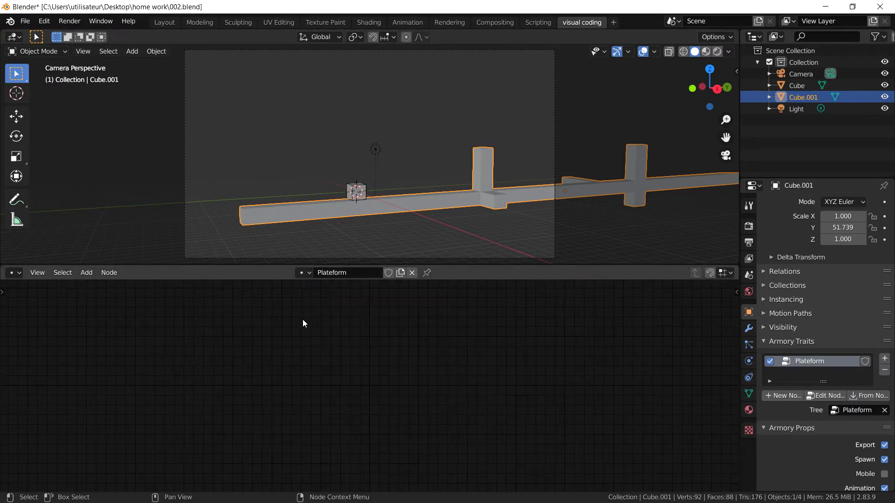
key(shift+a)
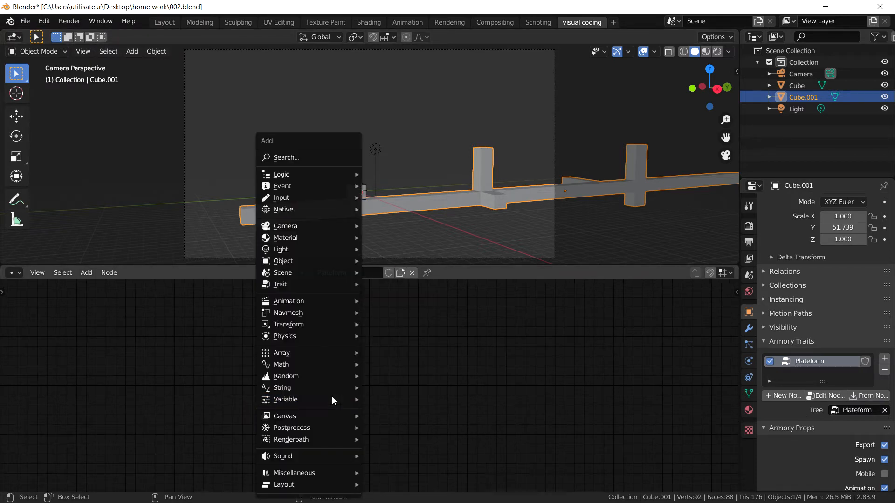
mouse_move(317, 196)
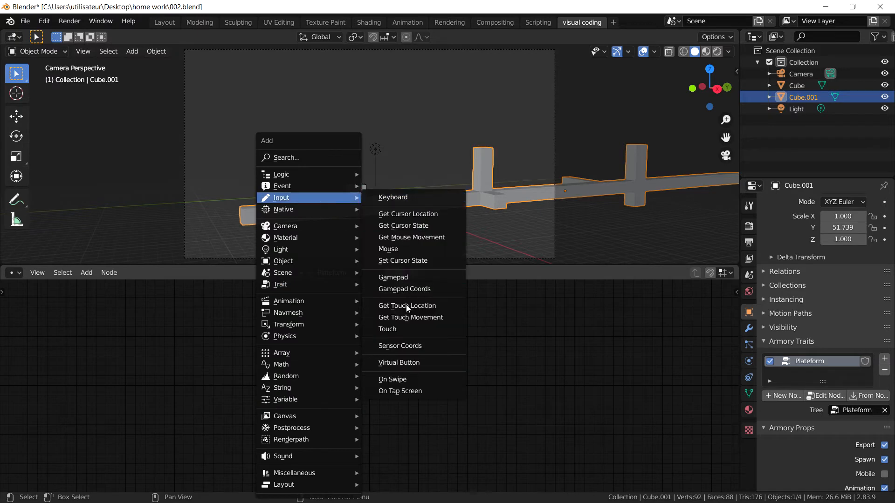
click(417, 328)
click(230, 361)
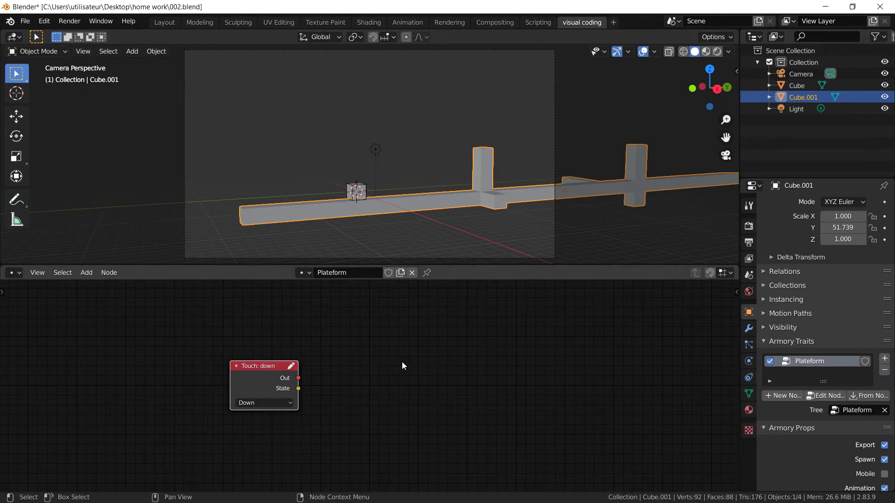
click(276, 402)
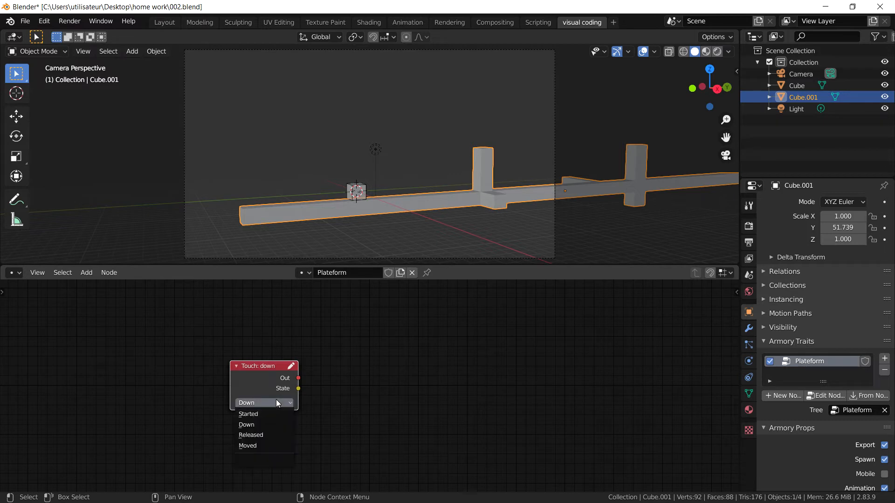
click(272, 434)
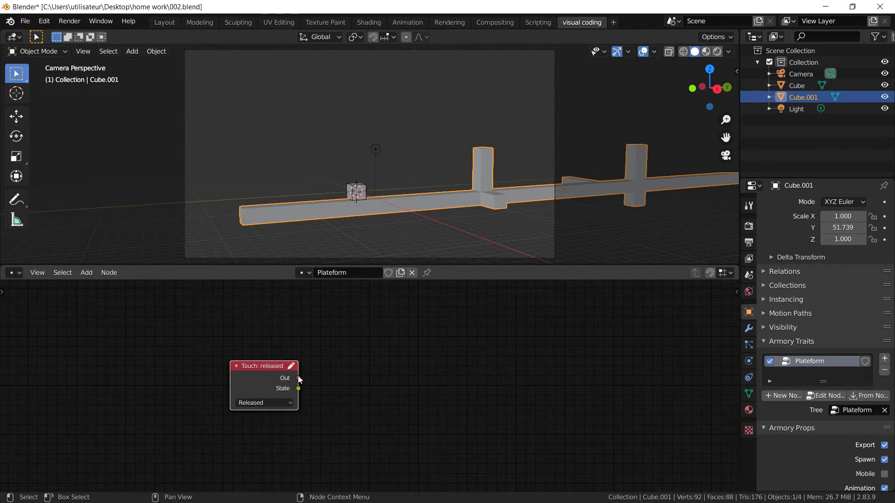
Step: Add a Rotate Object node beside the Touch node and link the Touch node's Out to its In
drag(298, 380, 388, 384)
key(shift+a)
key(shift+a)
mouse_move(468, 332)
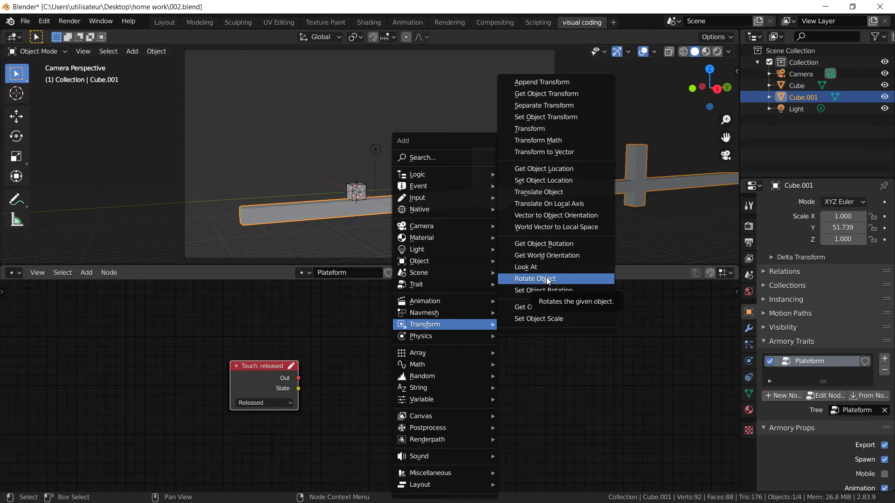
click(548, 279)
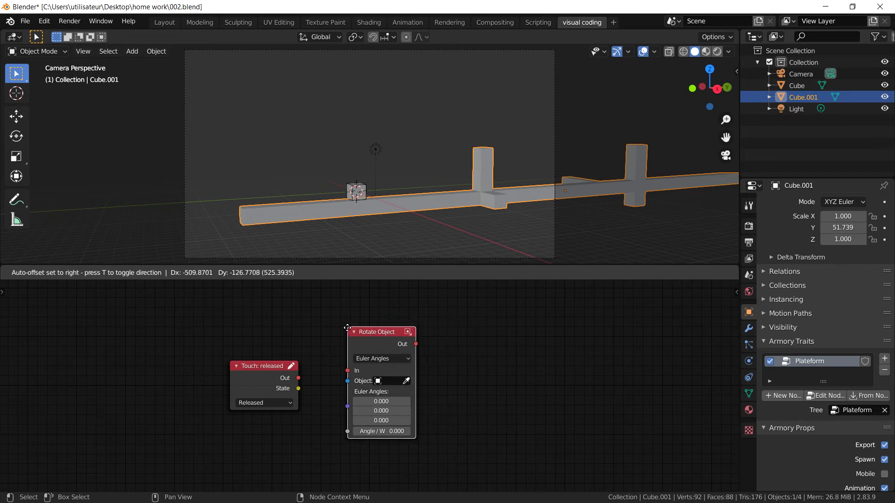
click(352, 336)
drag(298, 378, 351, 378)
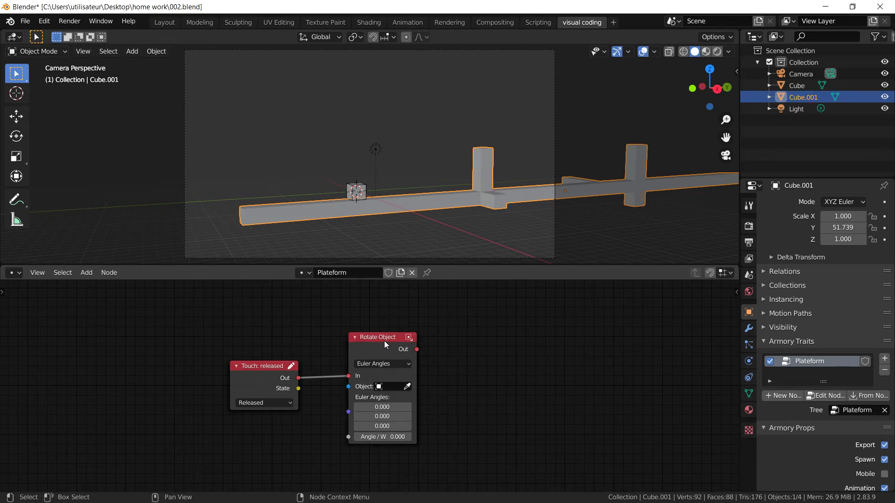
Step: Set the Rotate Object node to Angle Axies (Degrees) and pick the long platform mesh as its object
click(376, 364)
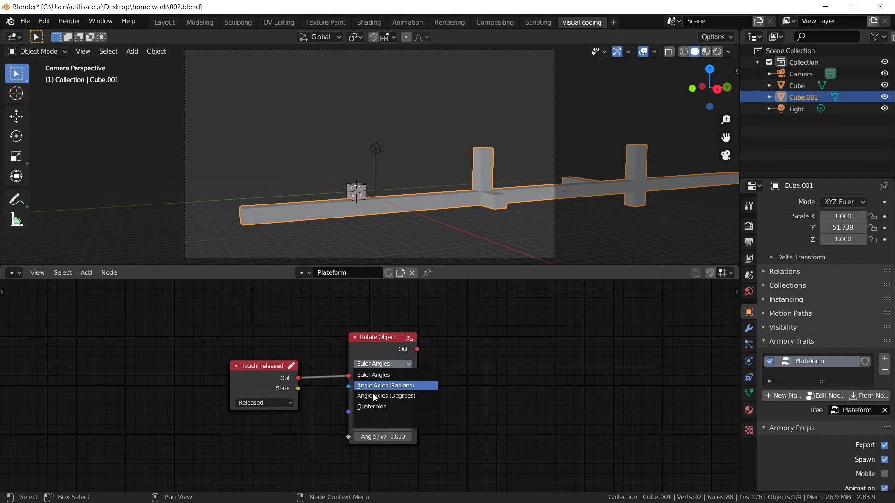
click(406, 399)
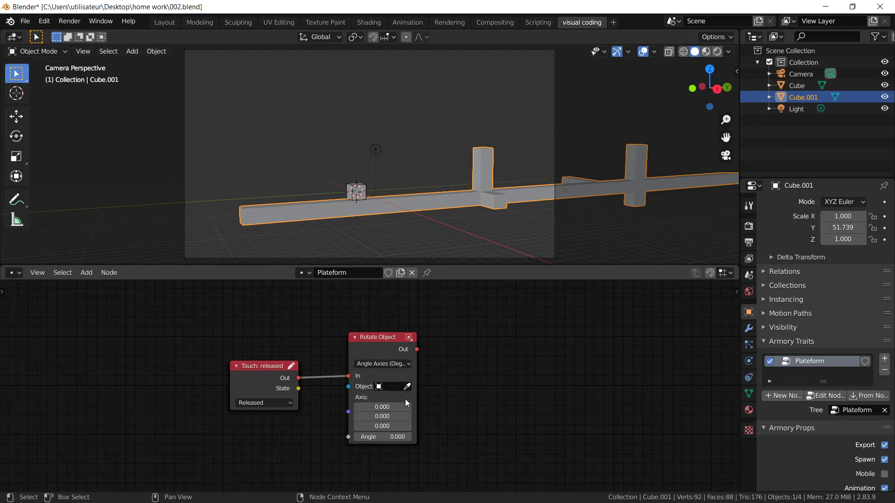
drag(433, 362, 468, 362)
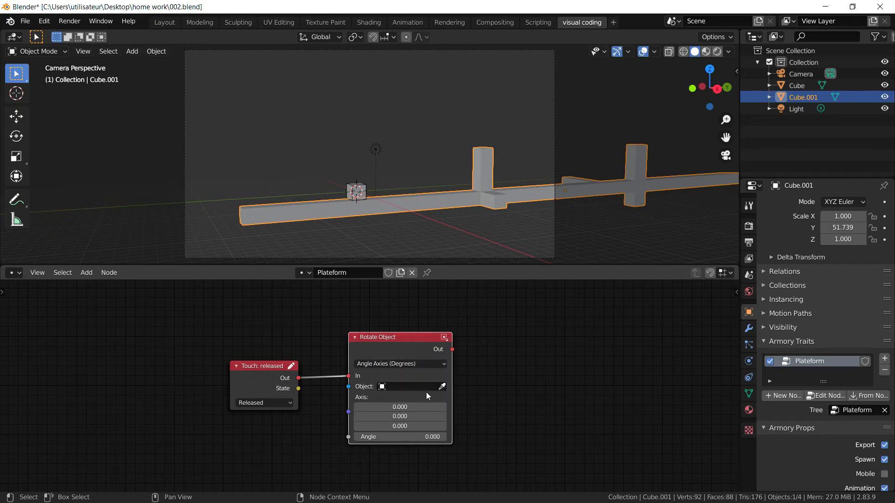
click(442, 386)
click(441, 205)
Step: Rename the object Cube.001 as plateform
double_click(806, 97)
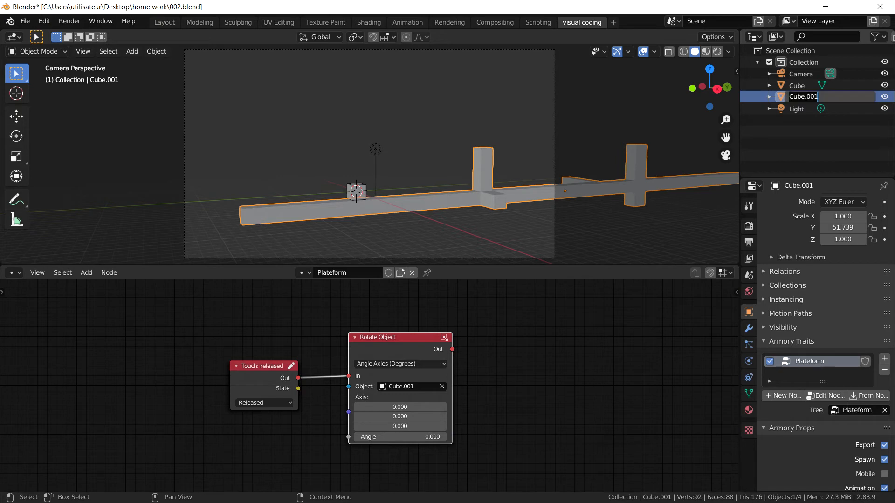
text(plateform)
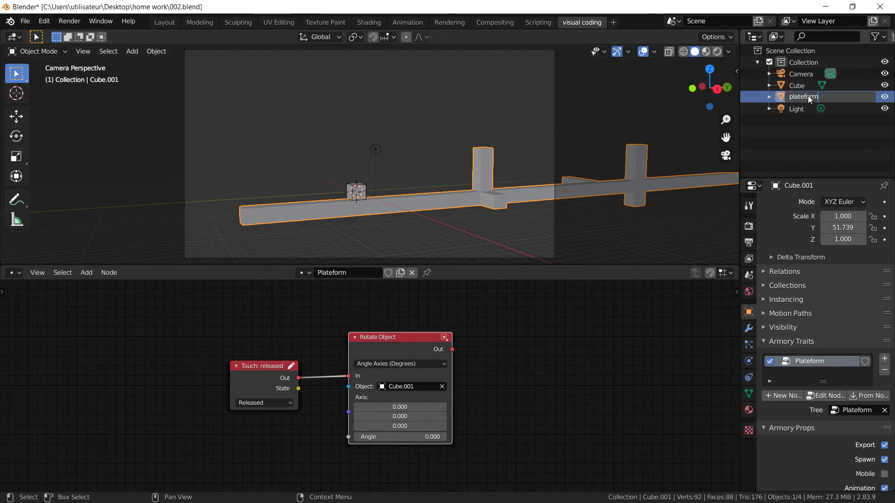
key(Return)
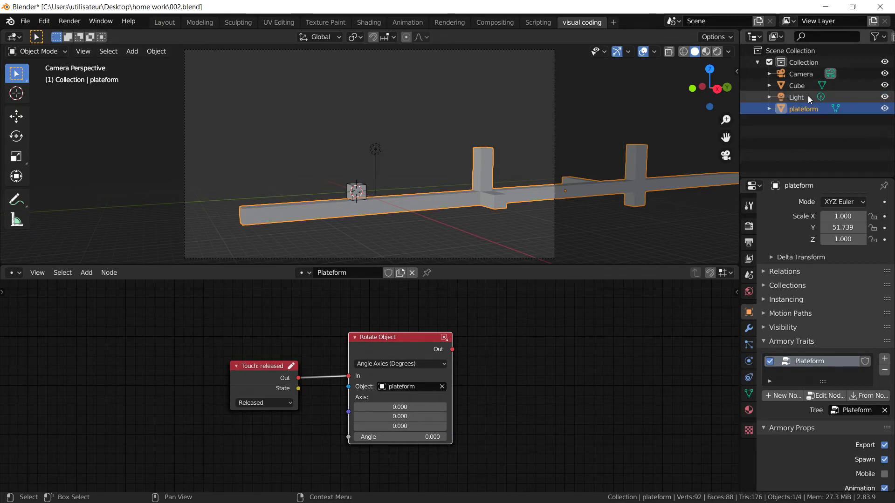
Step: Set the Rotate Object node's second axis value to 0.450 and its angle to 90
click(412, 416)
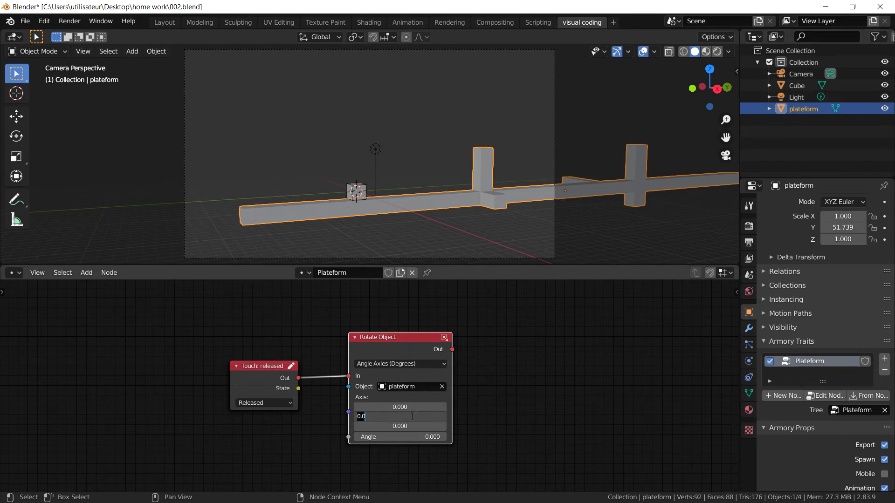
text(0)
key(Return)
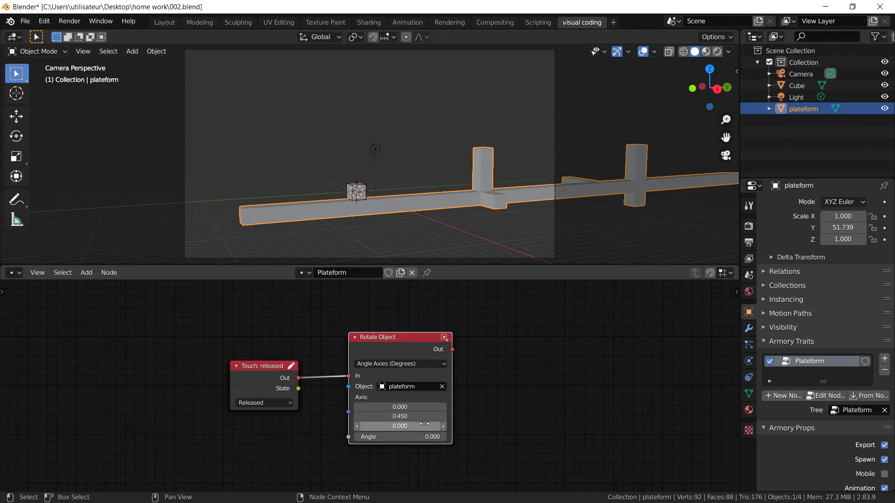
click(416, 434)
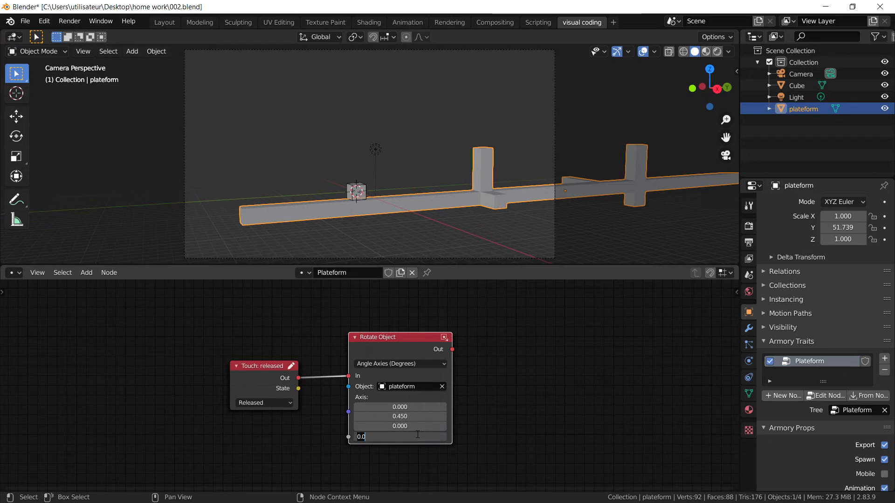
text(90)
key(Return)
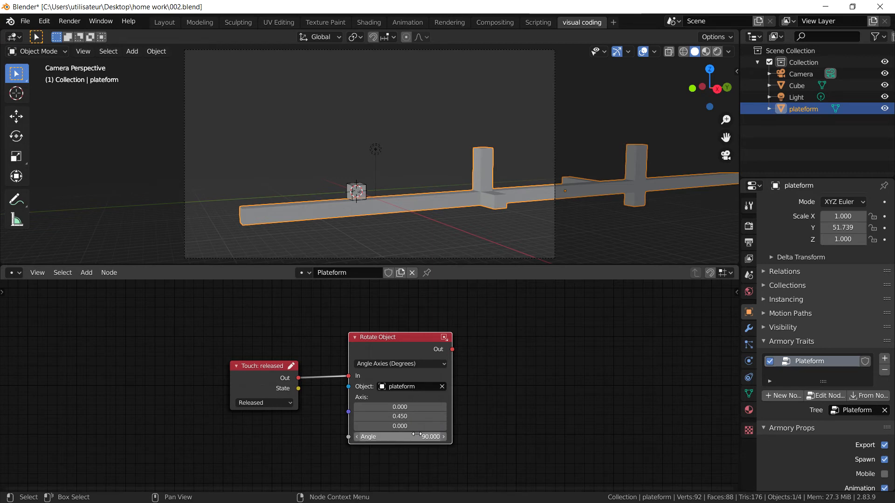
Step: Switch the viewport to material preview shading and clean the Armory project
click(753, 225)
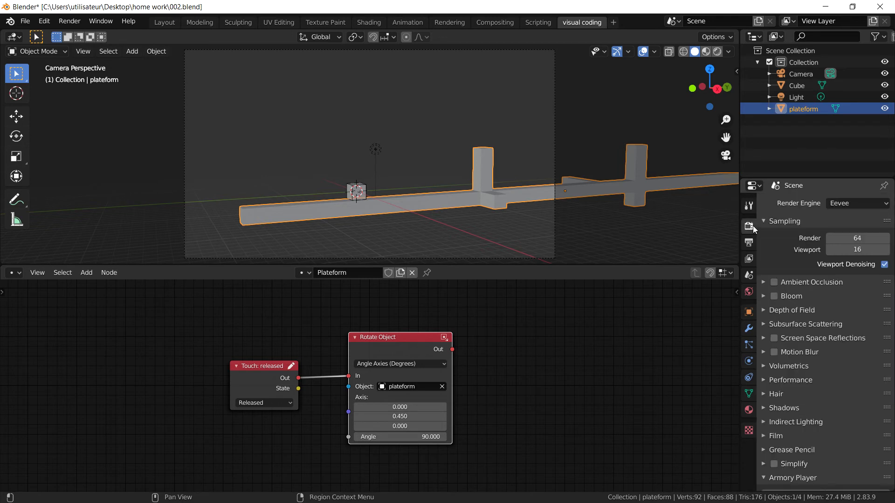
click(705, 51)
scroll(799, 422, down, 3)
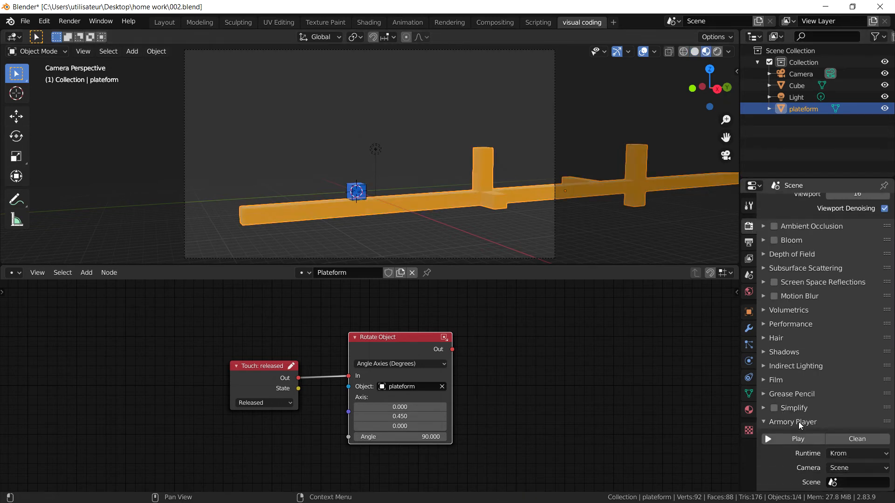
scroll(798, 421, down, 3)
click(854, 382)
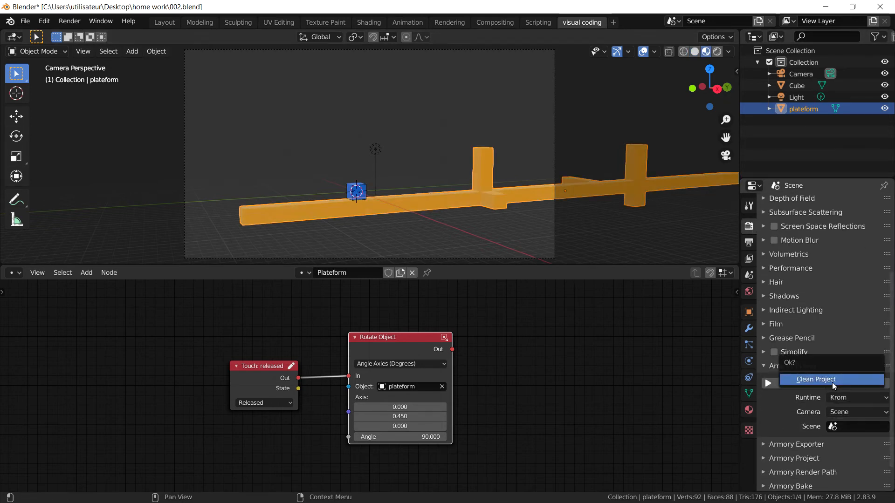
click(832, 382)
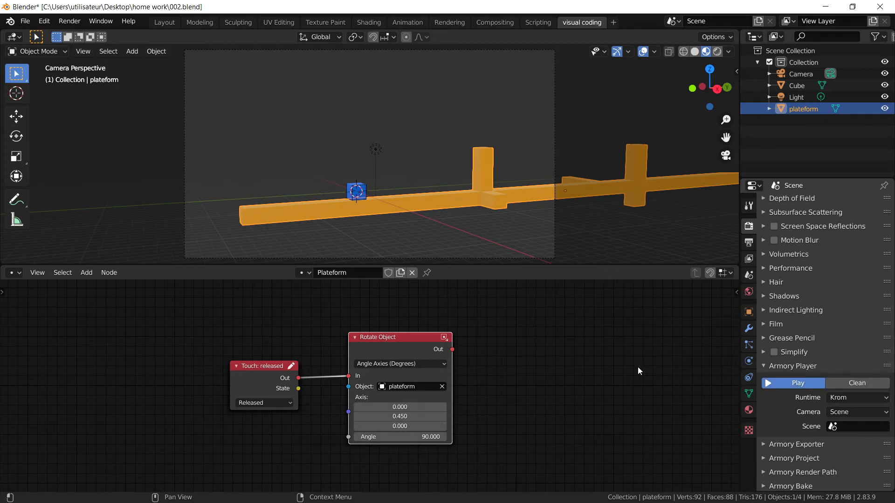
Step: Run the game in the Armory player to test the platform rotation, and close the player window
key(F5)
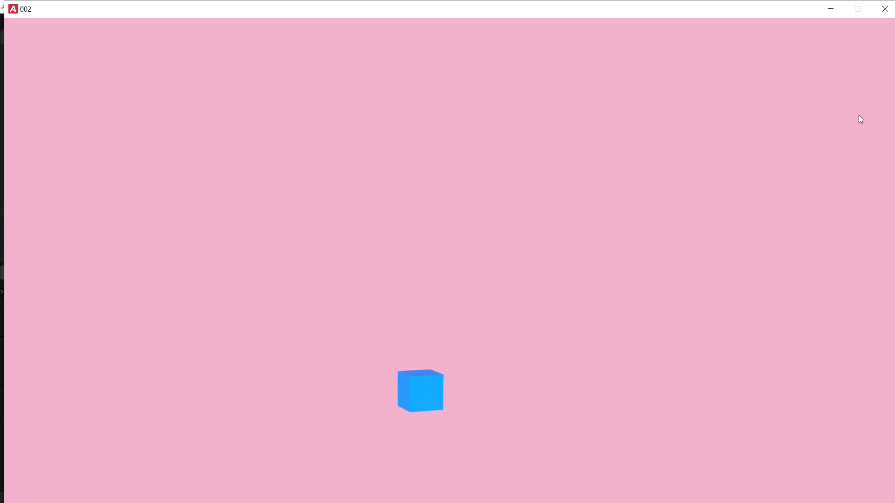
click(885, 9)
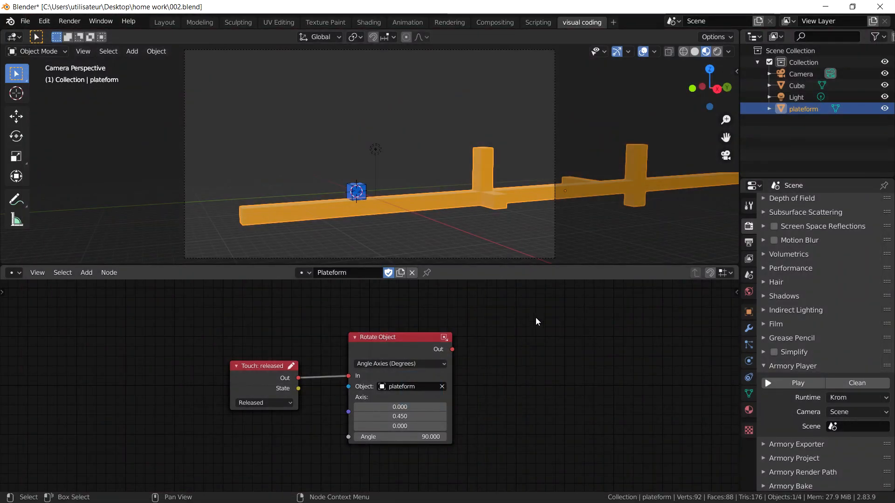
click(598, 234)
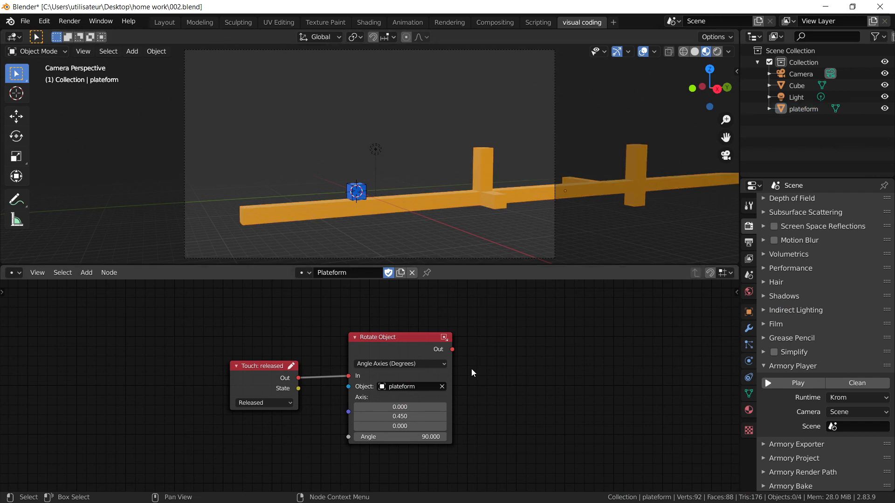